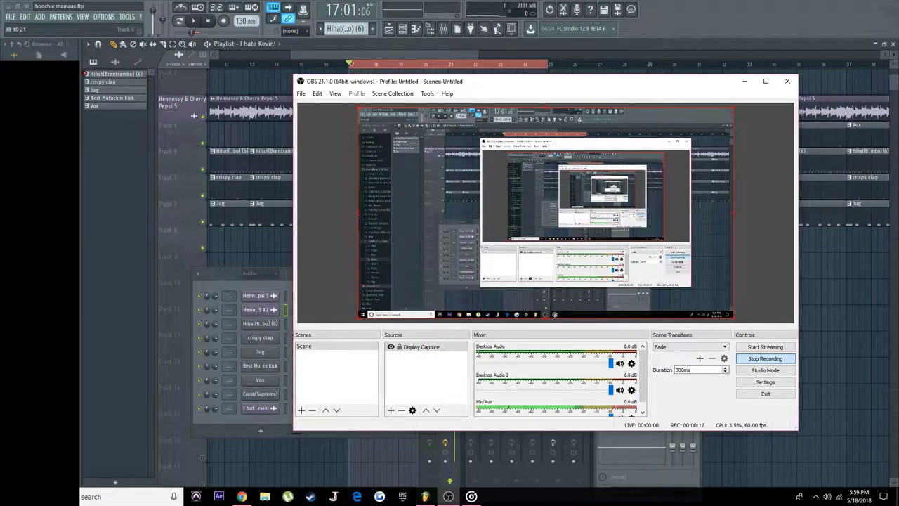
pyautogui.click(746, 82)
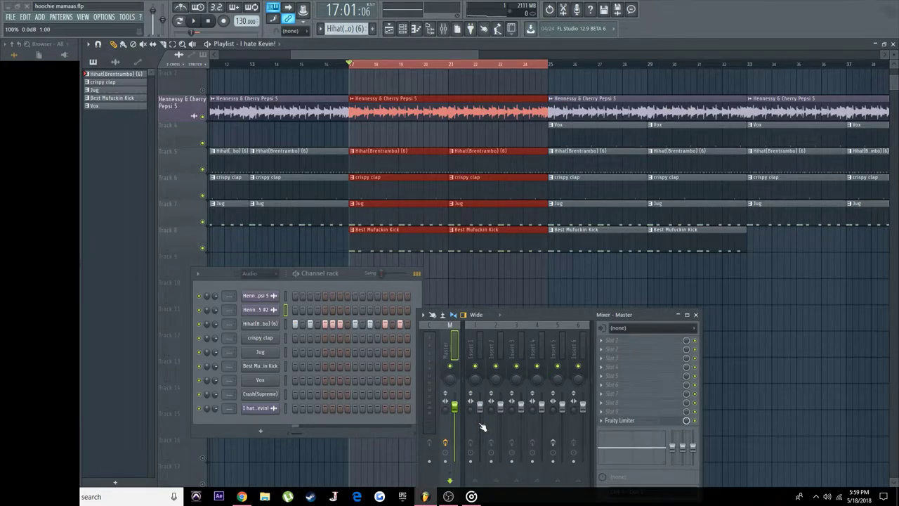
pyautogui.press('space')
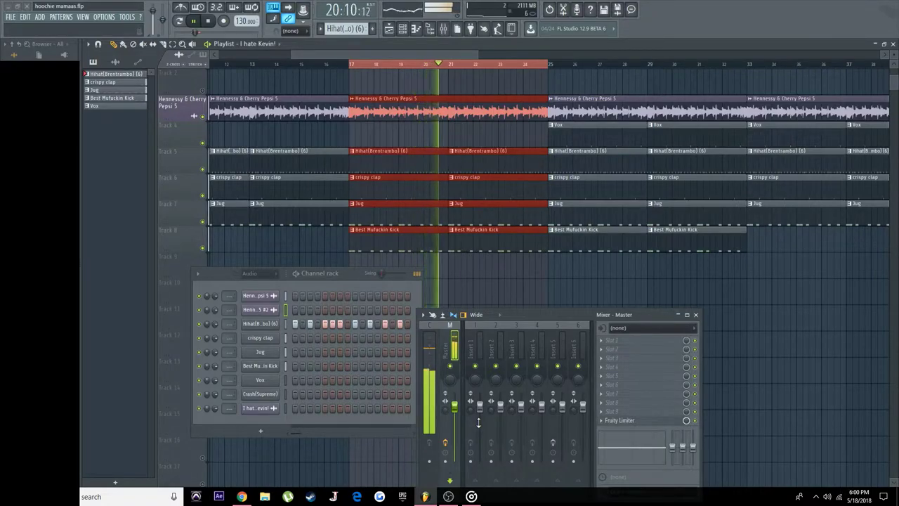
pyautogui.press('space')
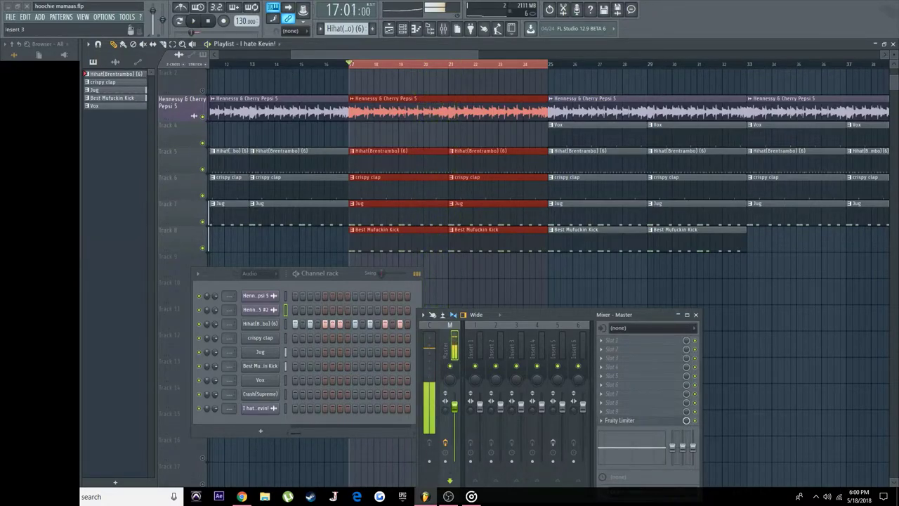
pyautogui.click(478, 498)
pyautogui.click(520, 411)
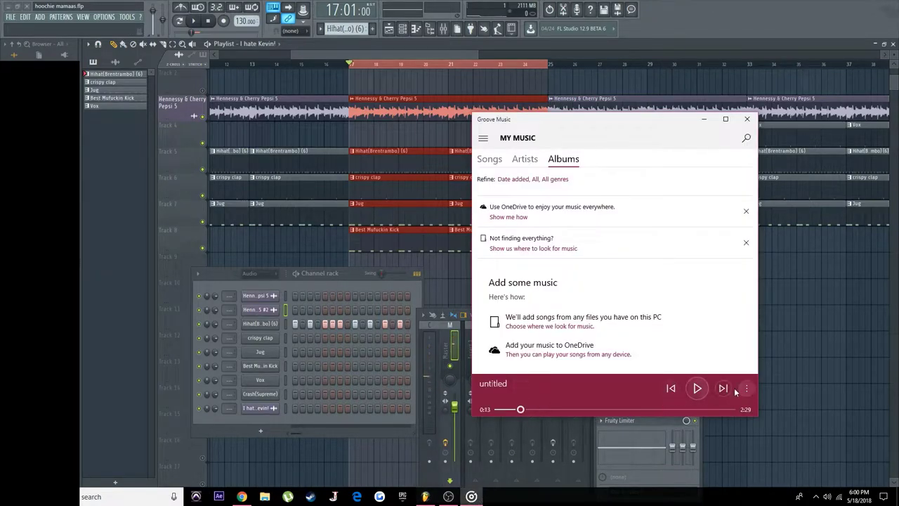
pyautogui.click(697, 388)
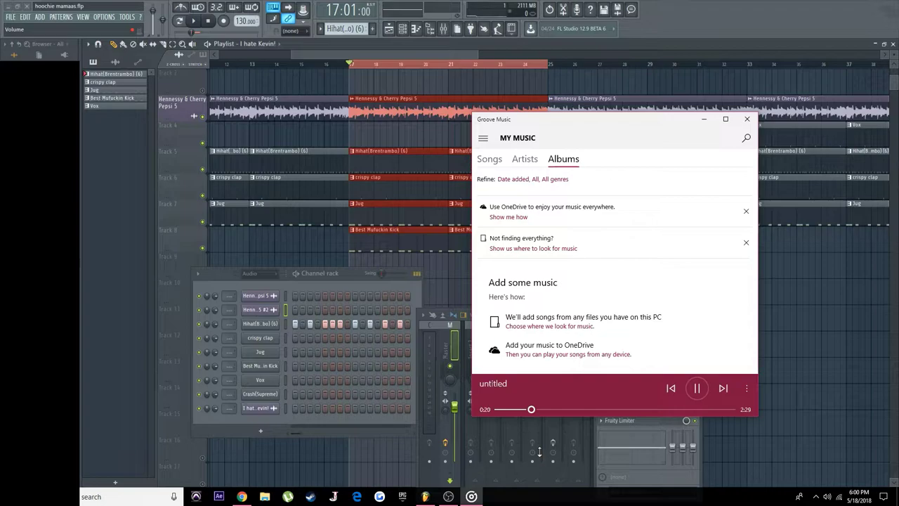
pyautogui.click(697, 388)
pyautogui.click(704, 119)
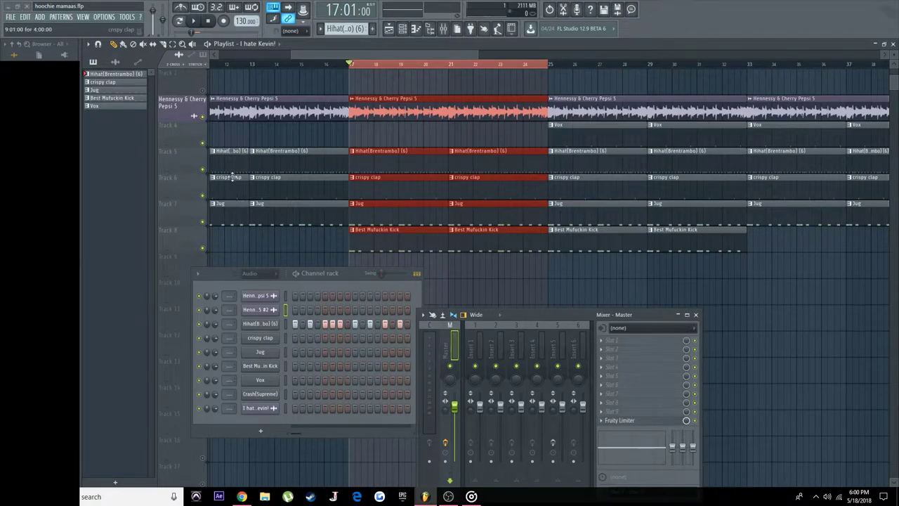
# Solo the Hennessy & Cherry Pepsi 5 melody on track 3 and play the bars 17–25 section once.
pyautogui.rightClick(203, 117)
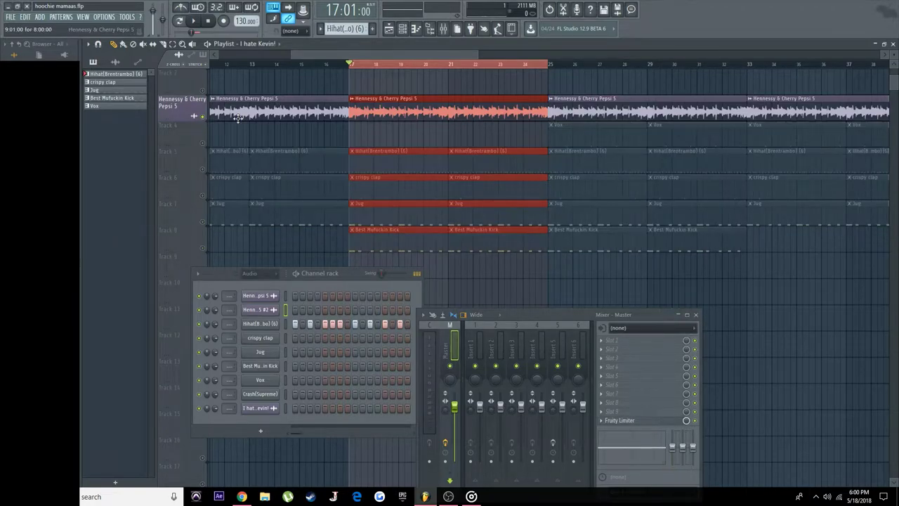
pyautogui.press('space')
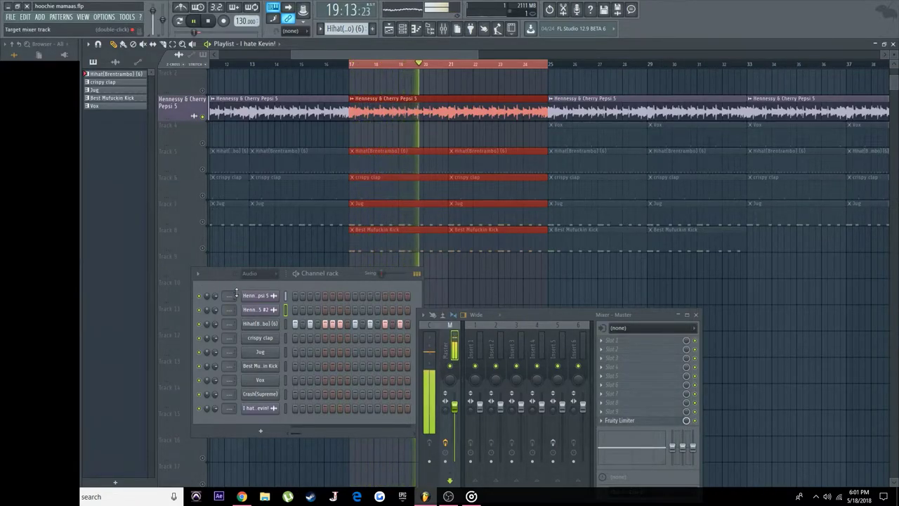
pyautogui.press('space')
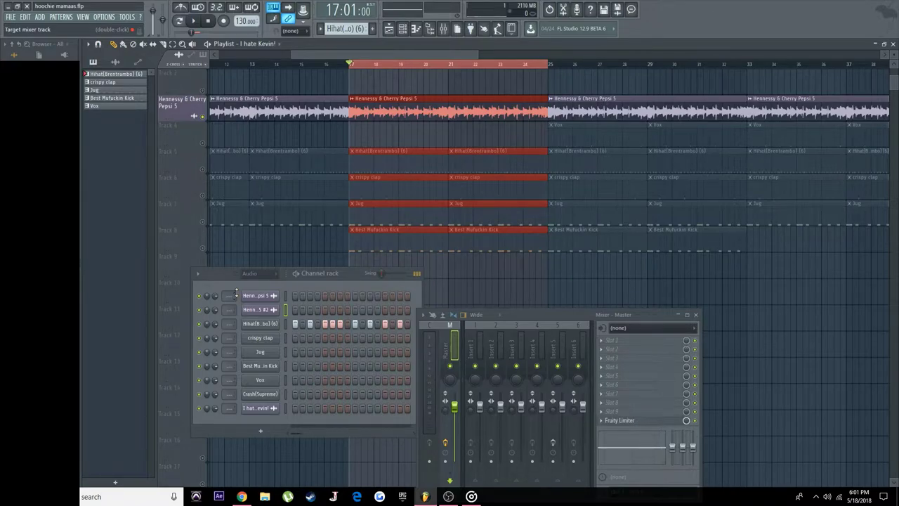
# Route the melody channel to insert 1 and pull down that insert's low-shelf EQ band.
pyautogui.scroll(1, 236, 293)
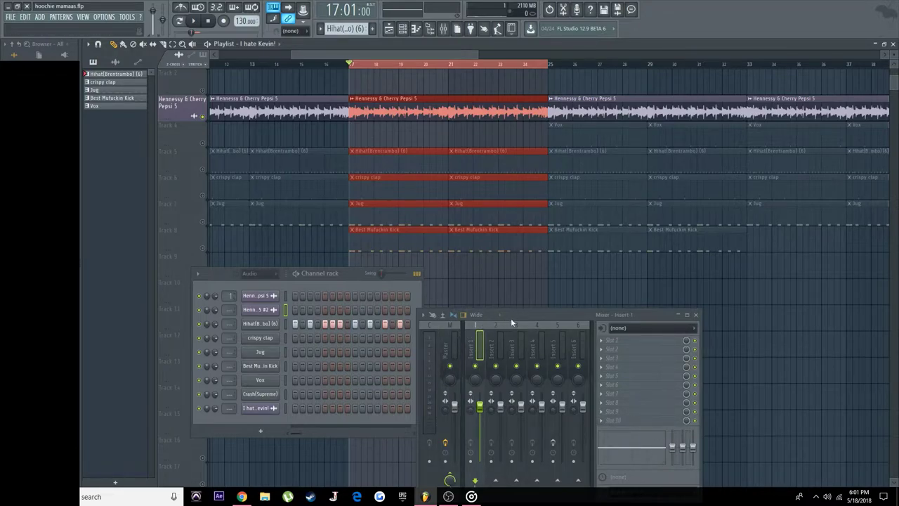
pyautogui.moveTo(512, 322); pyautogui.dragTo(431, 249)
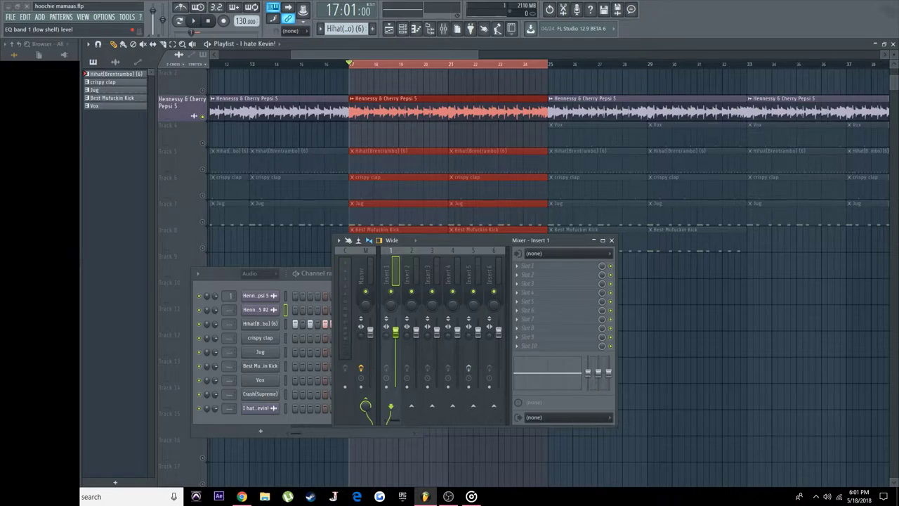
pyautogui.moveTo(588, 372); pyautogui.dragTo(608, 389)
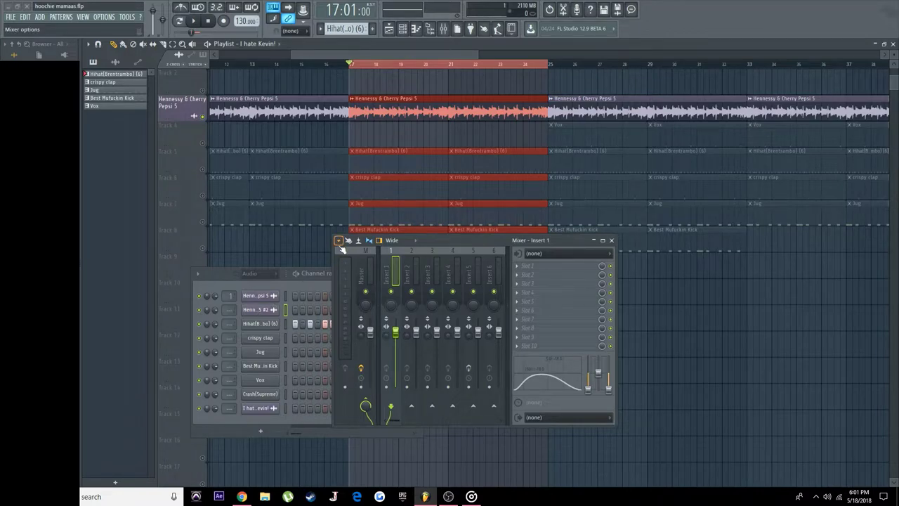
# Audition the EQ'd melody, lower the Insert 1 fader to 74% (-6.2 dB), and replay to check.
pyautogui.press('space')
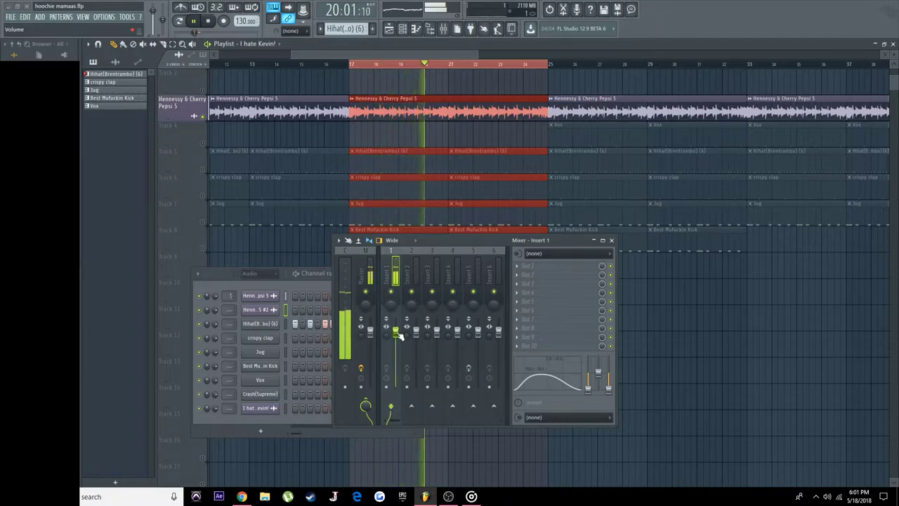
pyautogui.press('space')
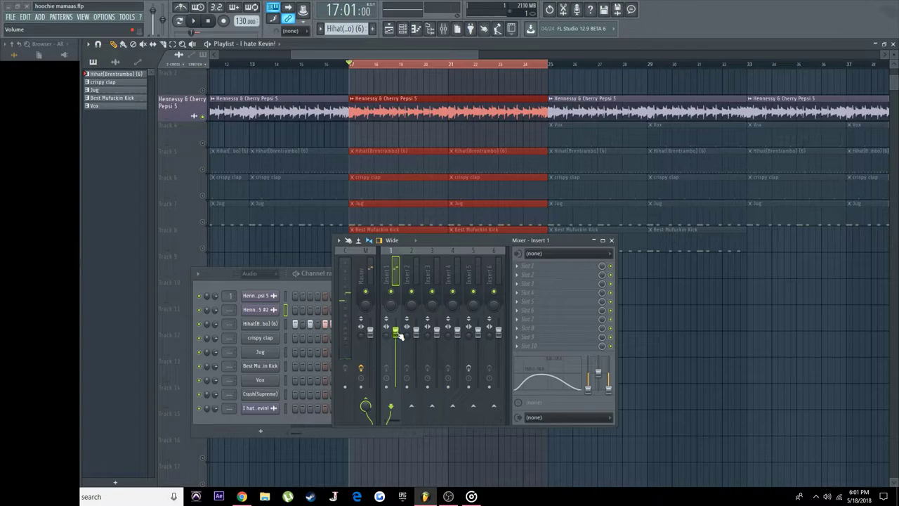
pyautogui.moveTo(398, 333); pyautogui.dragTo(398, 351)
pyautogui.press('space')
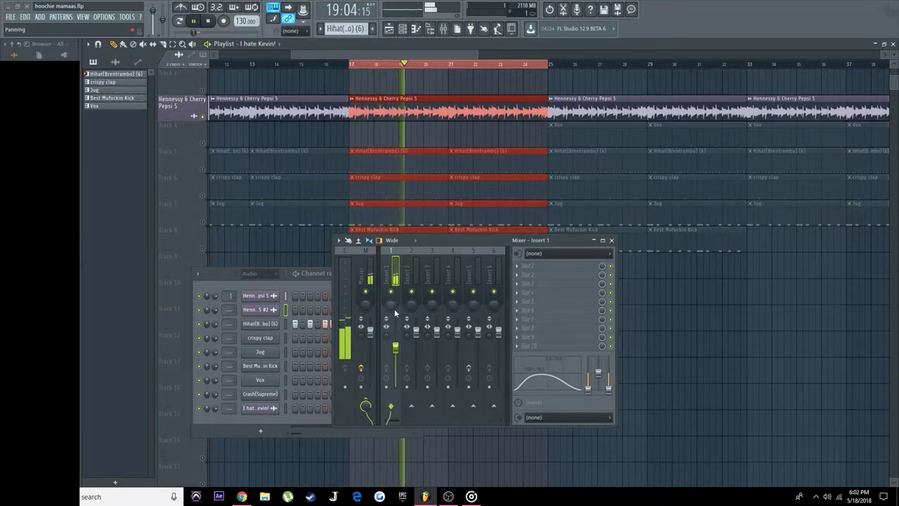
pyautogui.press('space')
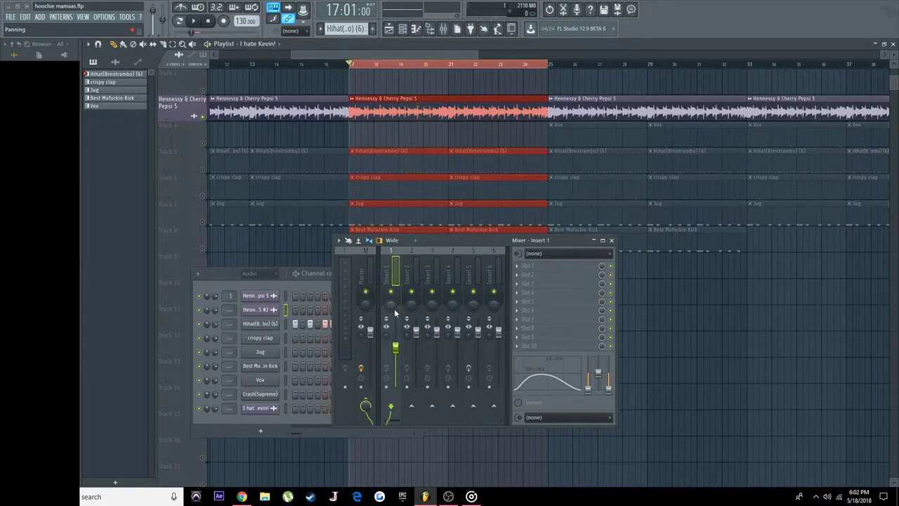
# Unmute the Hihat, crispy clap, Jug and kick tracks.
pyautogui.click(203, 170)
pyautogui.click(203, 196)
pyautogui.click(202, 222)
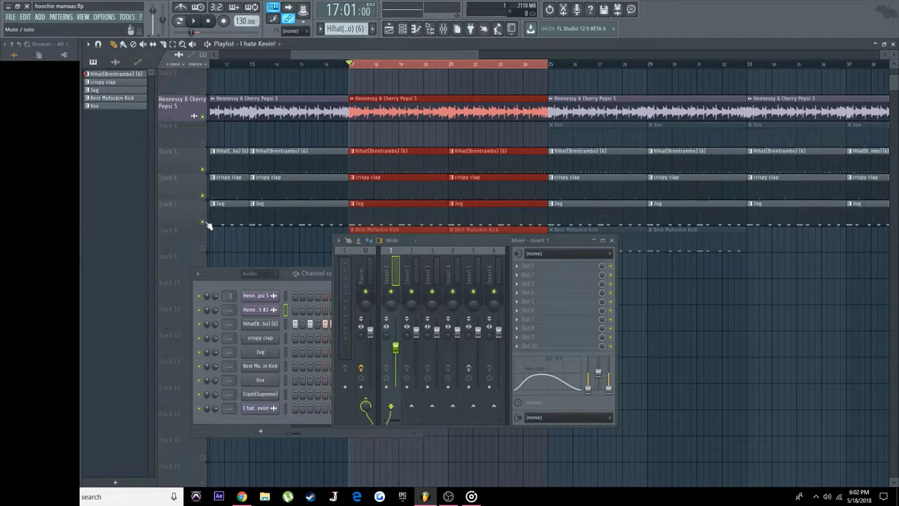
pyautogui.click(203, 248)
# Play the full beat while shifting the Mixer window right and down, then stop.
pyautogui.press('space')
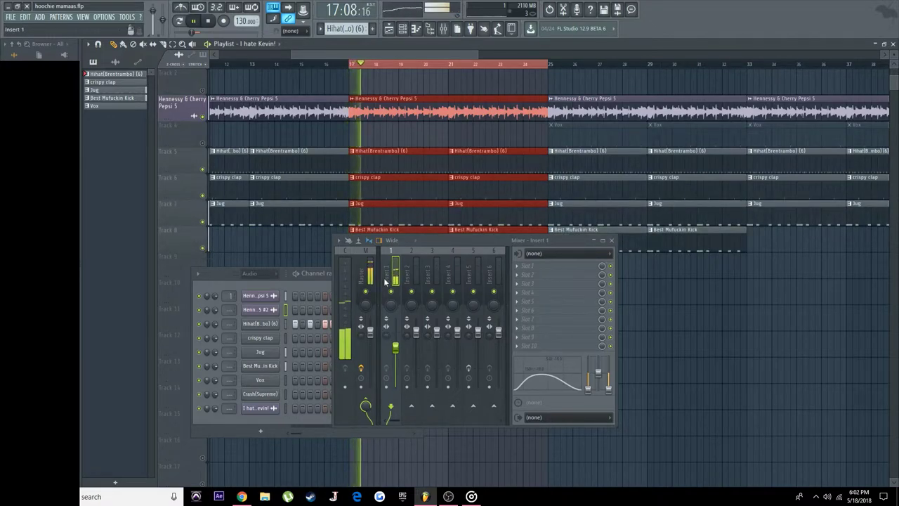
pyautogui.moveTo(446, 242); pyautogui.dragTo(512, 260)
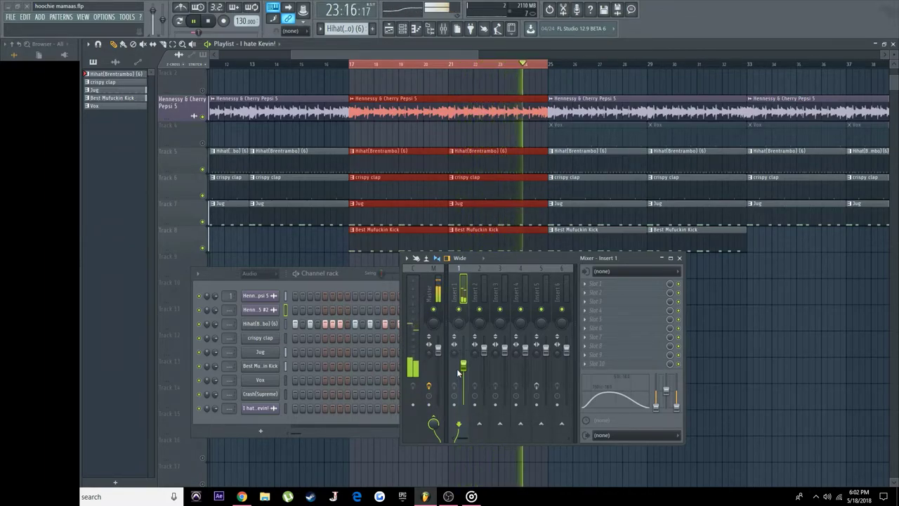
pyautogui.press('space')
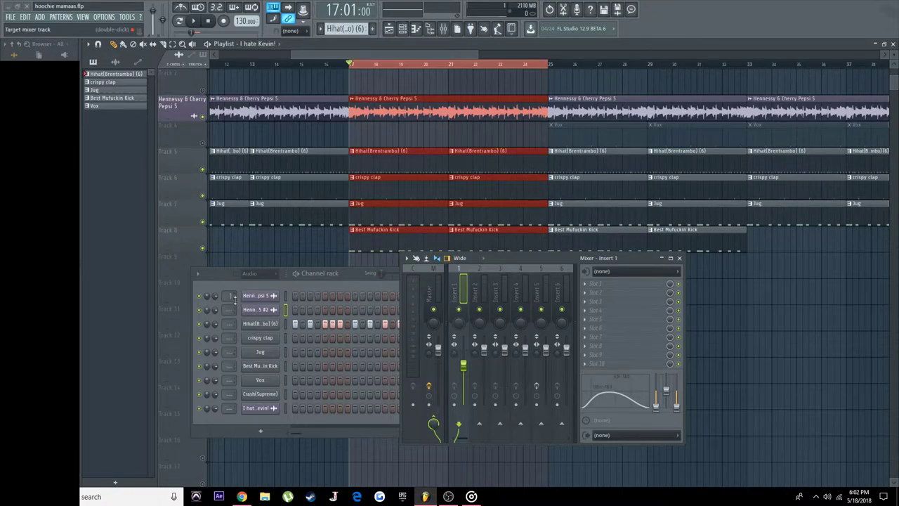
# Load Ozone 8 into the Master track's first effect slot.
pyautogui.click(426, 298)
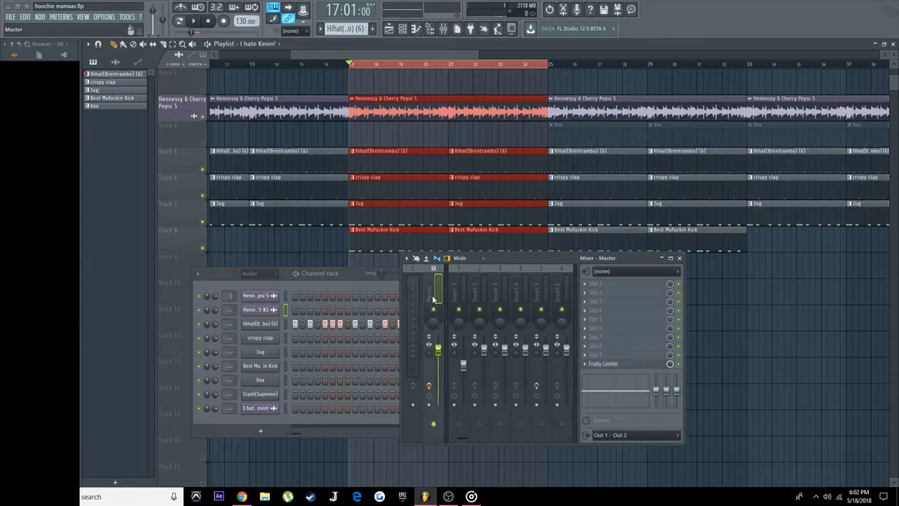
pyautogui.click(586, 290)
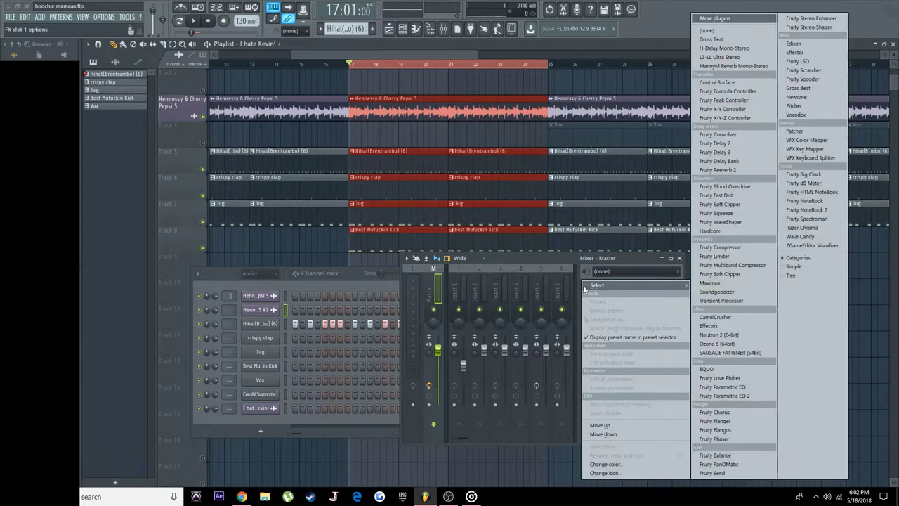
pyautogui.click(724, 346)
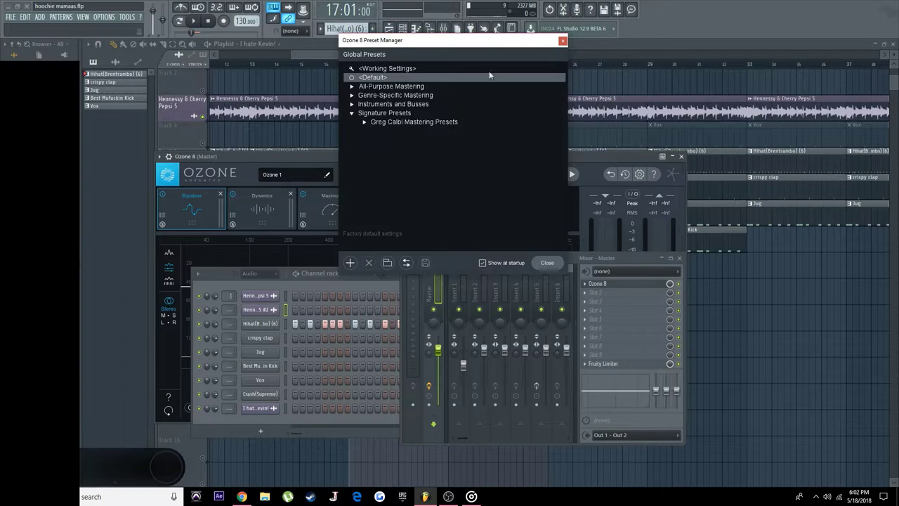
# Load Ozone's Greg Calbi Mastering Presets > Smooth Bass preset and close the Preset Manager.
pyautogui.click(547, 262)
pyautogui.click(449, 176)
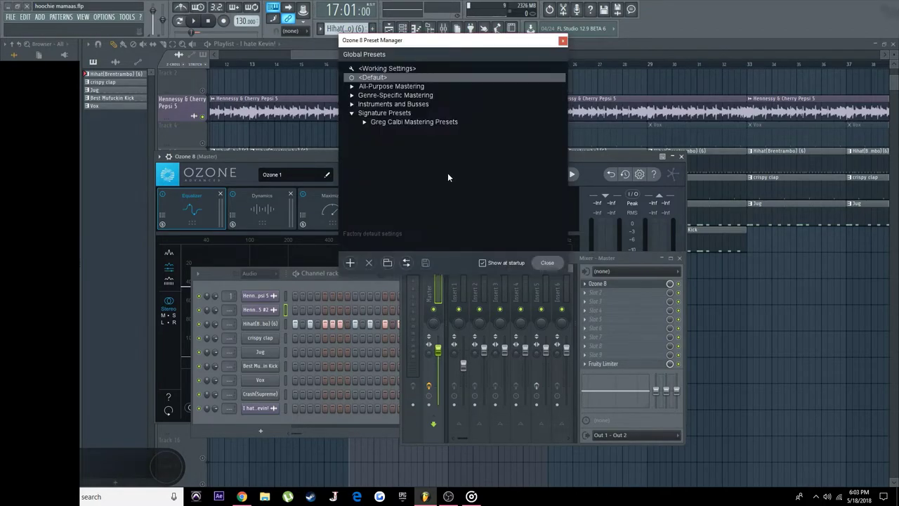
pyautogui.click(365, 123)
pyautogui.click(394, 203)
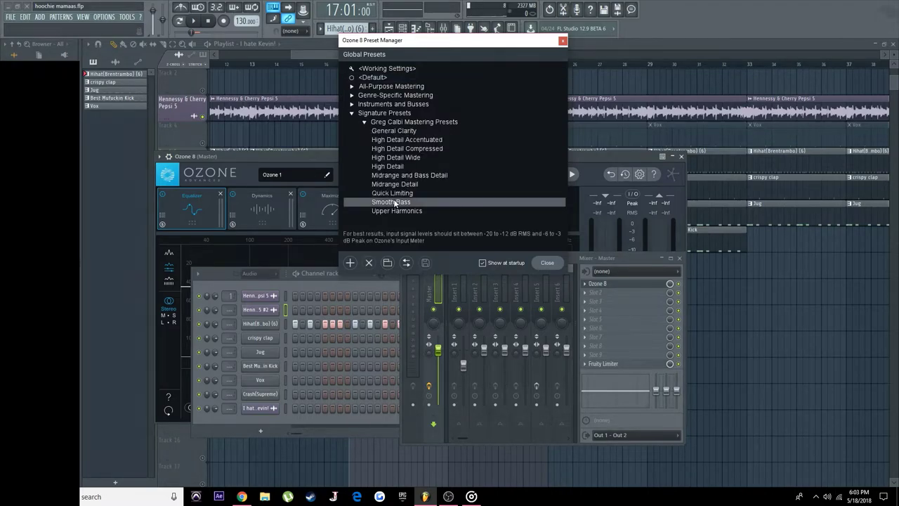
pyautogui.click(547, 265)
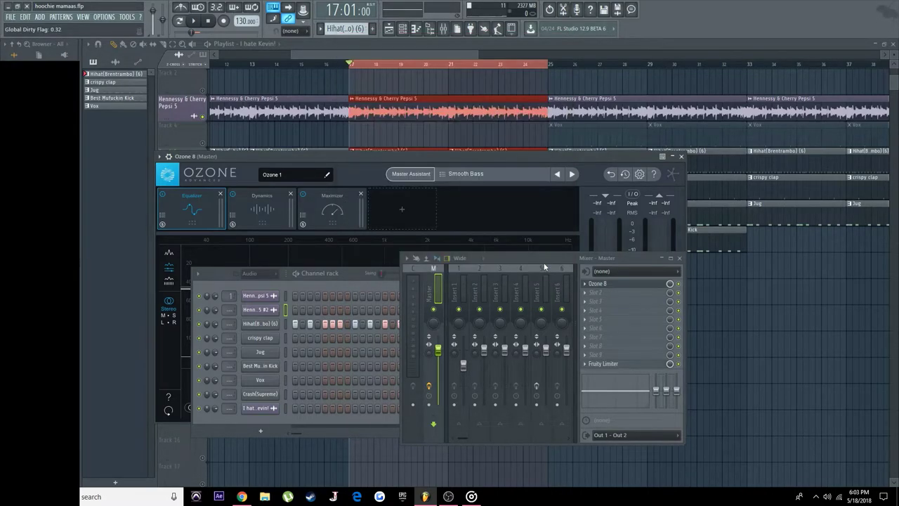
pyautogui.click(197, 21)
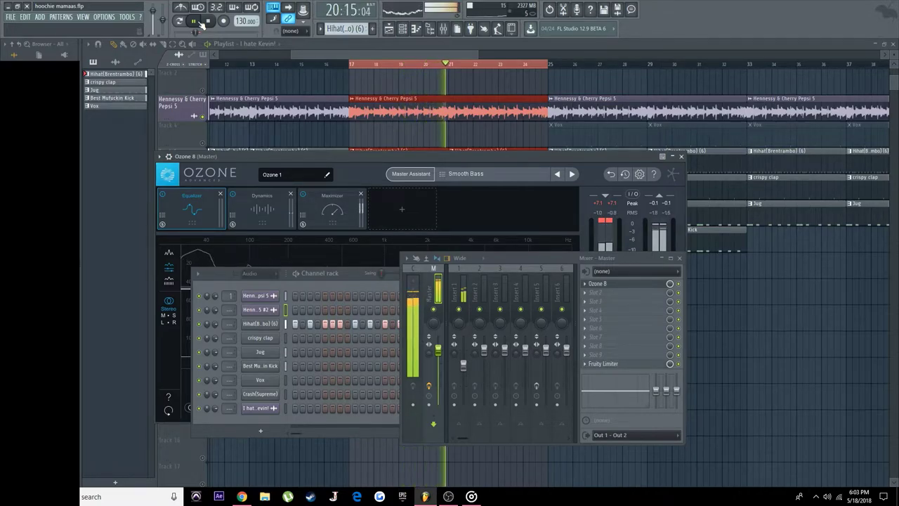
pyautogui.click(194, 21)
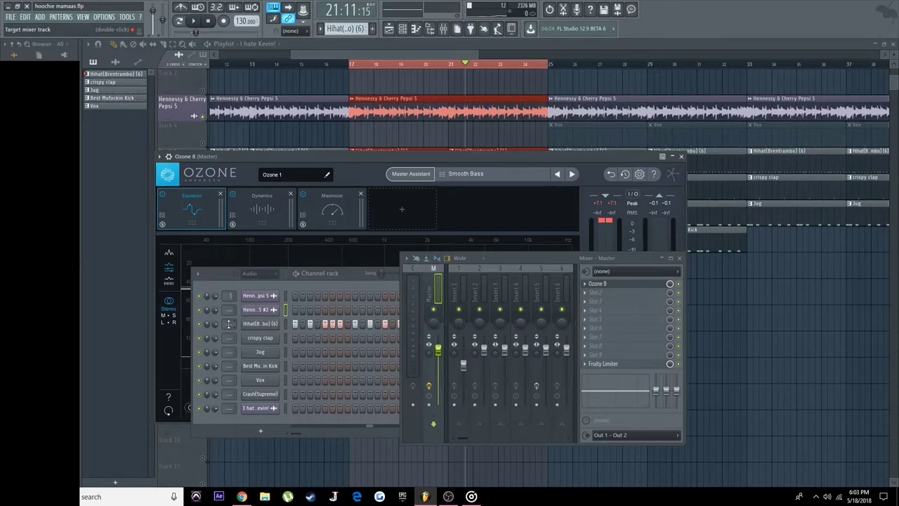
# Route the Hihat channel to Insert 2, lower its high-shelf EQ band, and drop its fader to about -2.9 dB.
pyautogui.scroll(2, 228, 324)
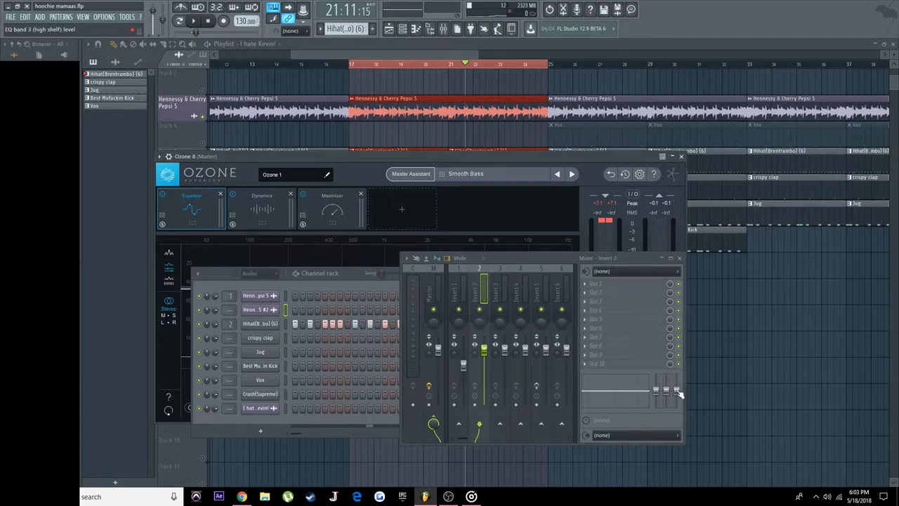
pyautogui.moveTo(679, 392); pyautogui.dragTo(676, 394)
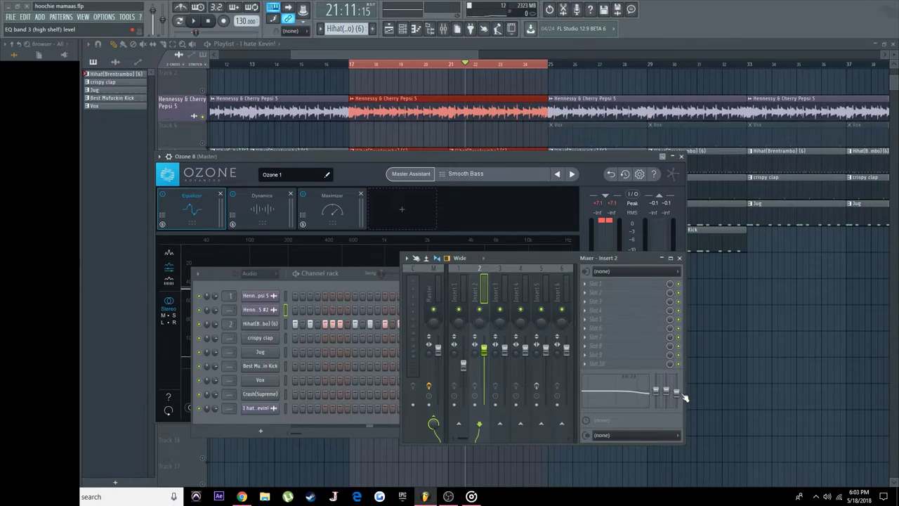
pyautogui.press('space')
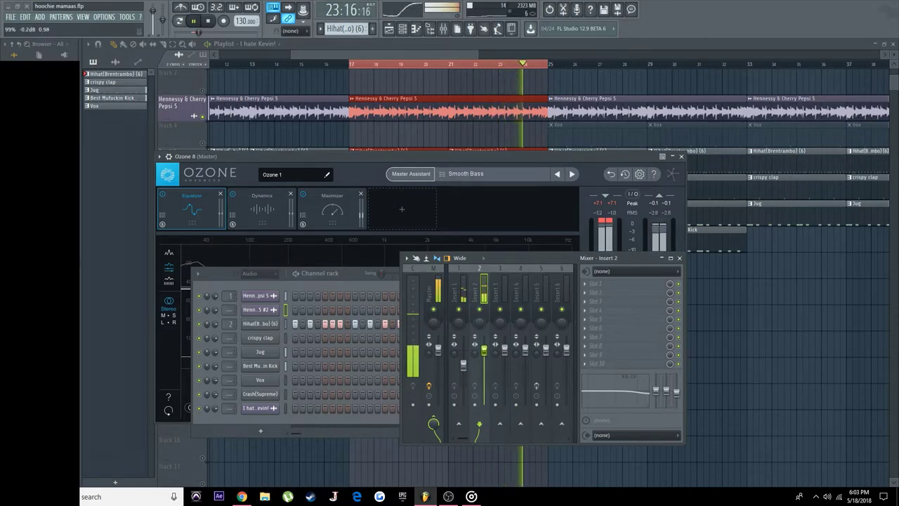
pyautogui.moveTo(484, 349); pyautogui.dragTo(484, 358)
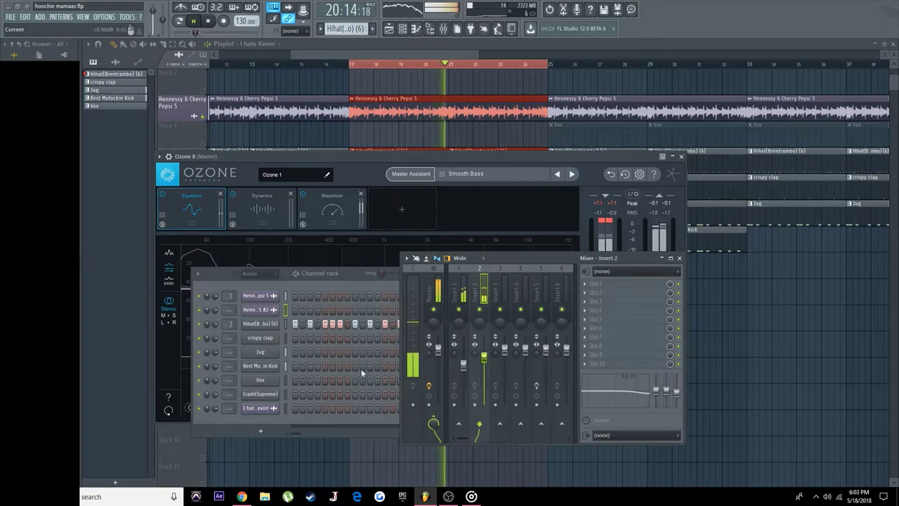
# Send crispy clap to Insert 3 and load Fruity Reeverb 2 there with the Cathedral preset.
pyautogui.press('space')
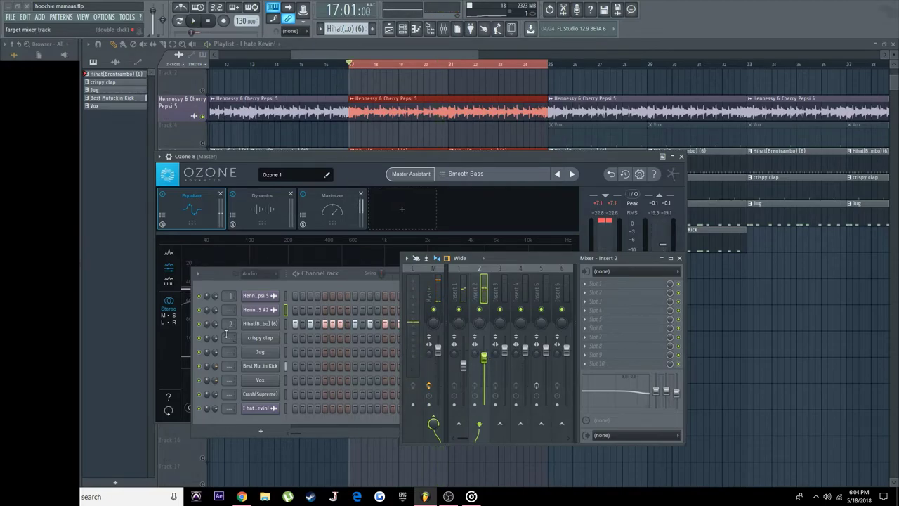
pyautogui.scroll(3, 226, 334)
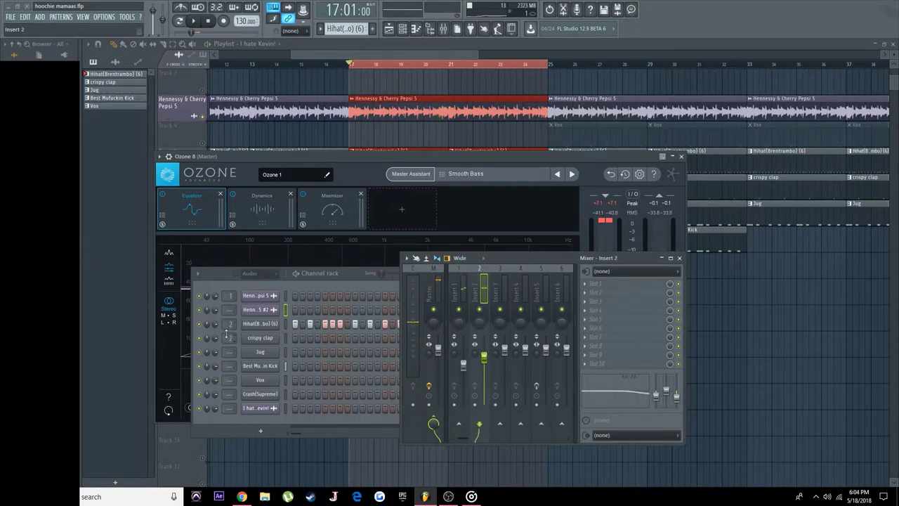
pyautogui.click(592, 287)
pyautogui.click(723, 171)
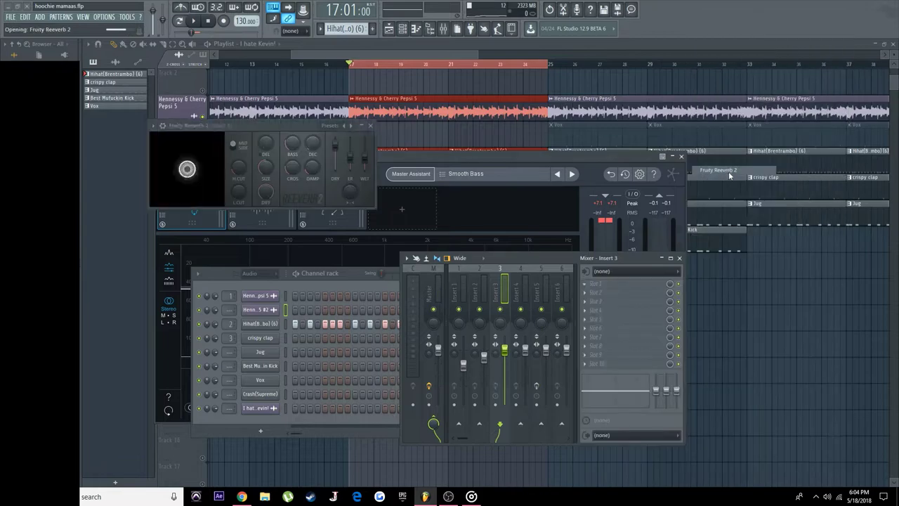
pyautogui.click(354, 127)
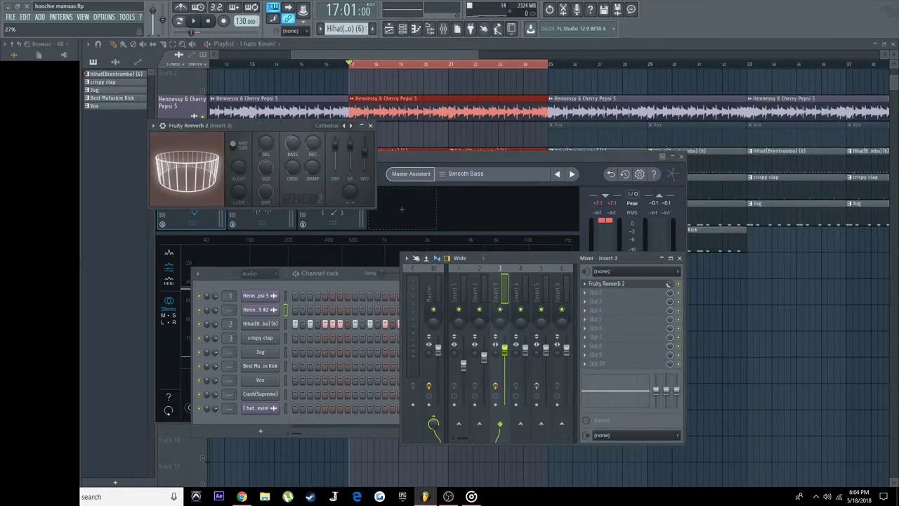
# Play the beat and lower the Insert 3 fader to about -1.9 dB.
pyautogui.press('space')
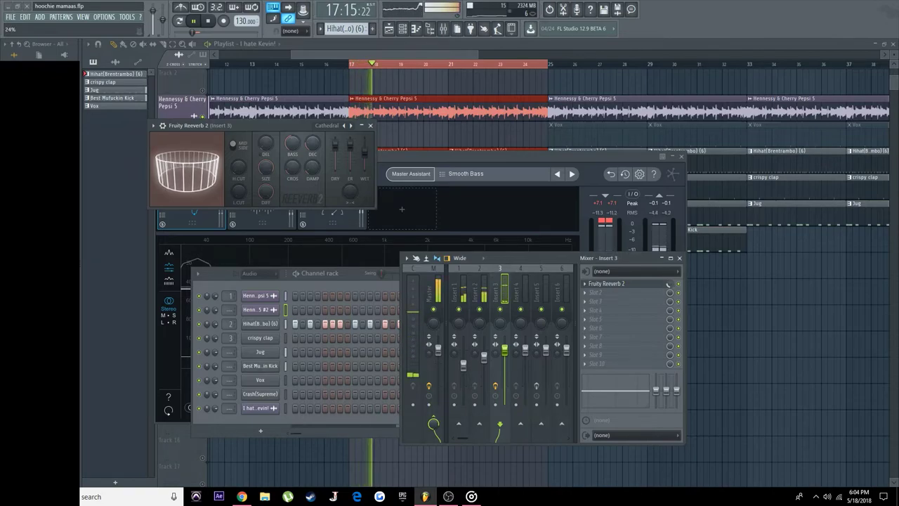
pyautogui.click(506, 350)
pyautogui.moveTo(506, 349); pyautogui.dragTo(507, 357)
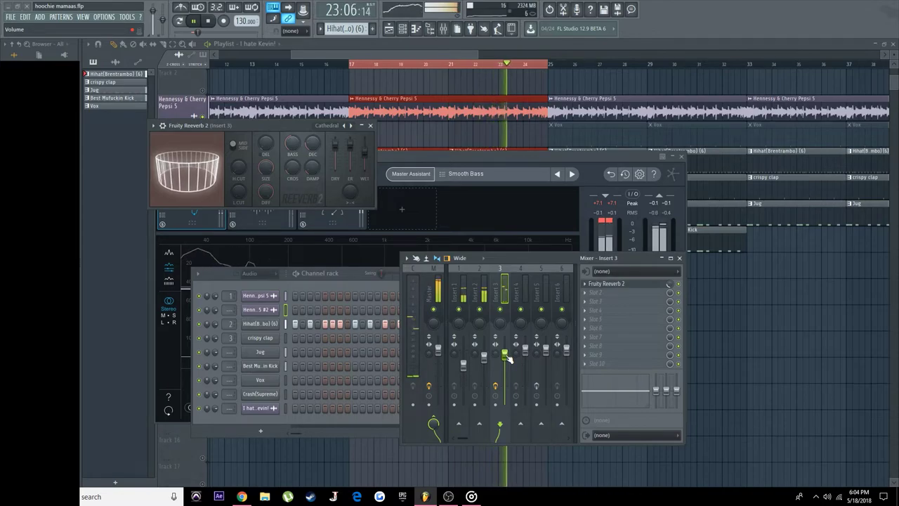
pyautogui.press('space')
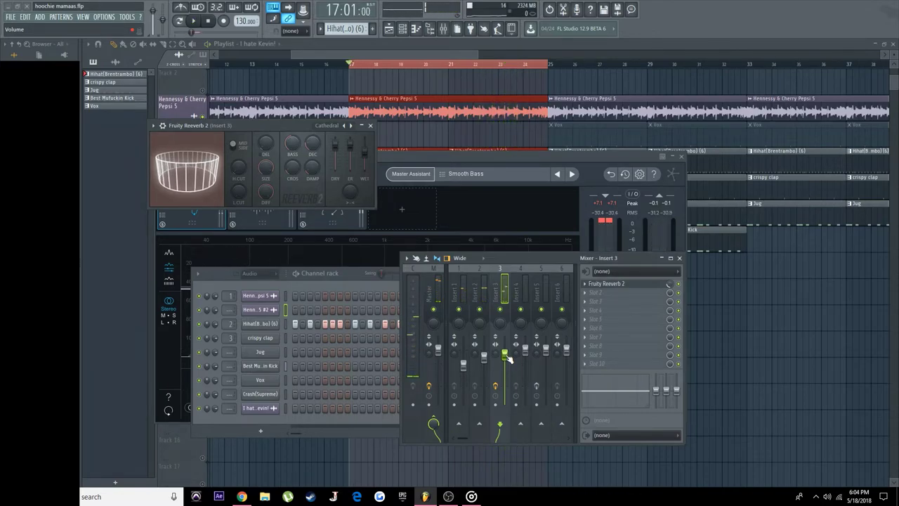